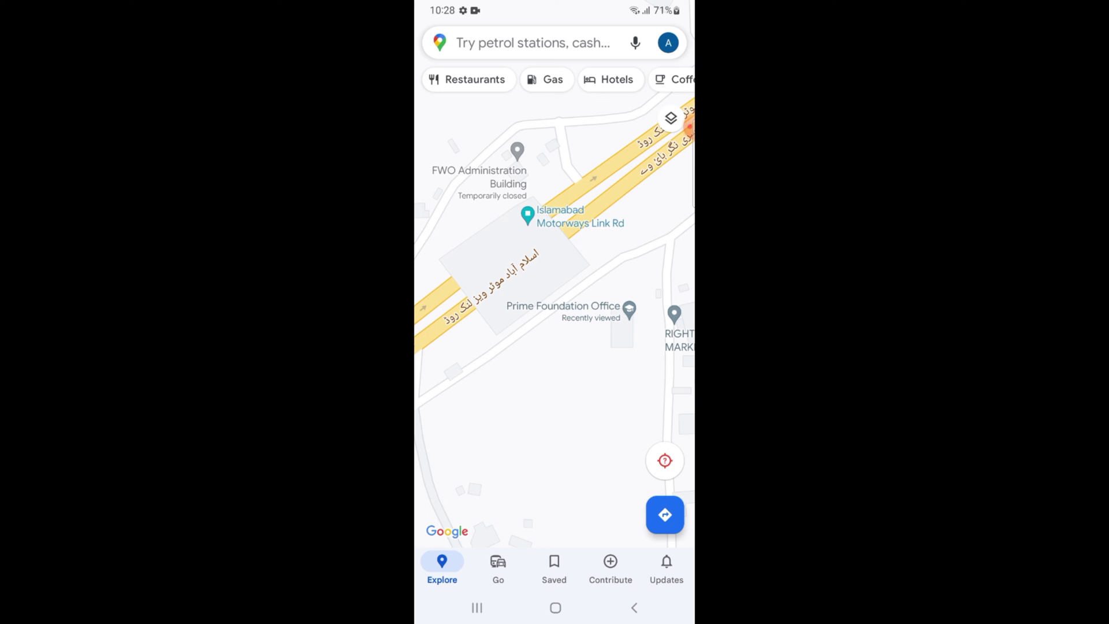
{"action": "scroll", "coordinate": [554, 285], "scroll_direction": "up", "scroll_amount": 5}
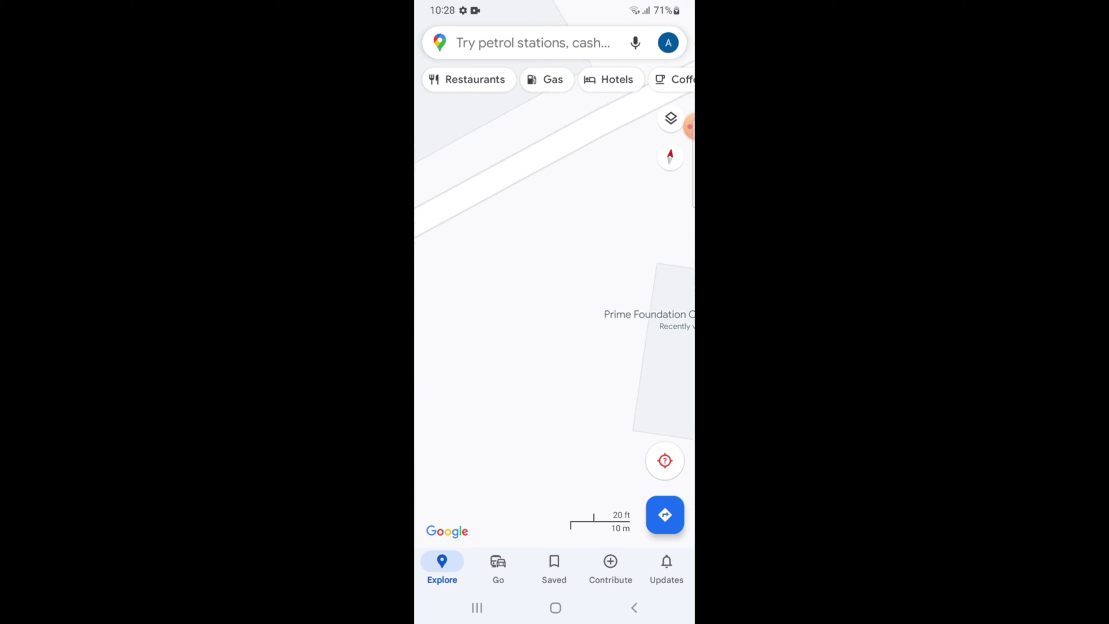
{"action": "scroll", "coordinate": [555, 313], "scroll_direction": "up", "scroll_amount": 2}
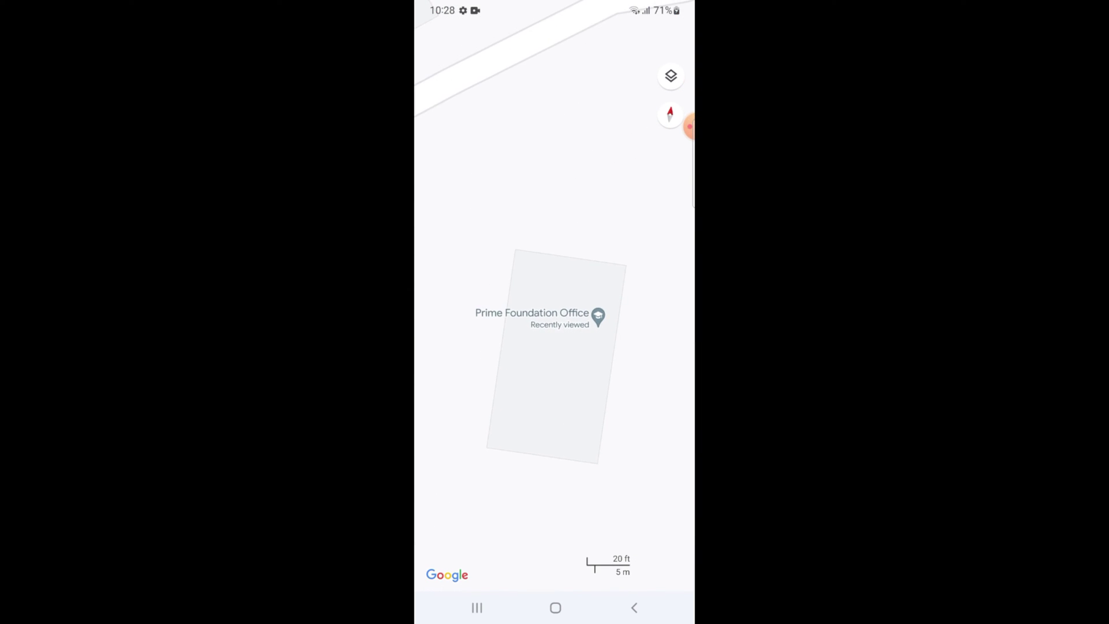